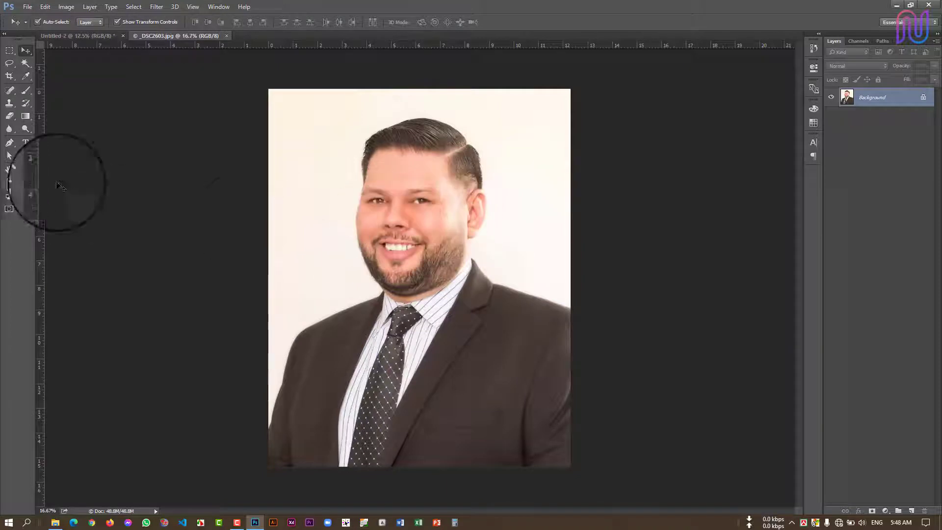
Unlock the portrait's background layer and draw a freehand Lasso selection around the man's head.
left_click(924, 98)
right_click(7, 64)
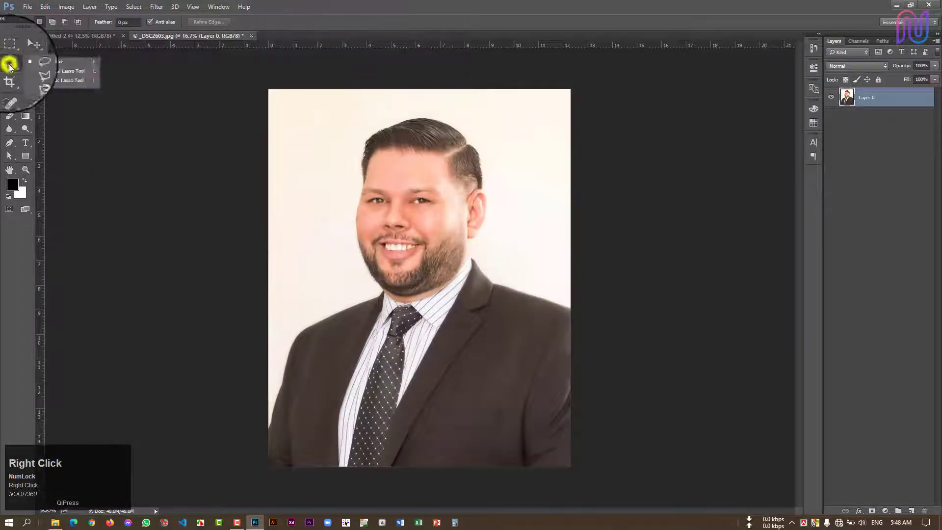
left_click(49, 61)
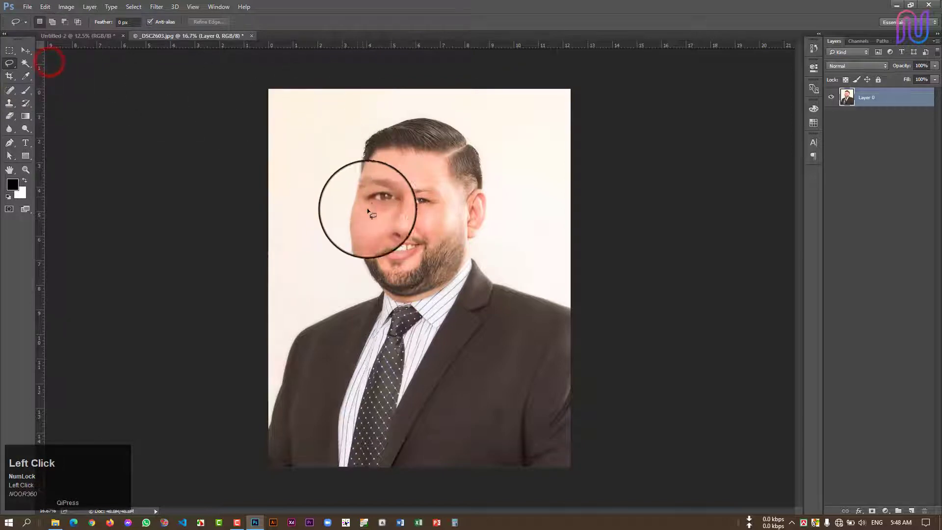
mouse_move(347, 168)
left_mouse_down()
mouse_move(334, 241)
mouse_move(341, 262)
mouse_move(398, 298)
mouse_move(443, 290)
mouse_move(490, 224)
mouse_move(500, 144)
mouse_move(462, 106)
mouse_move(371, 117)
mouse_move(351, 137)
mouse_move(348, 183)
left_mouse_up()
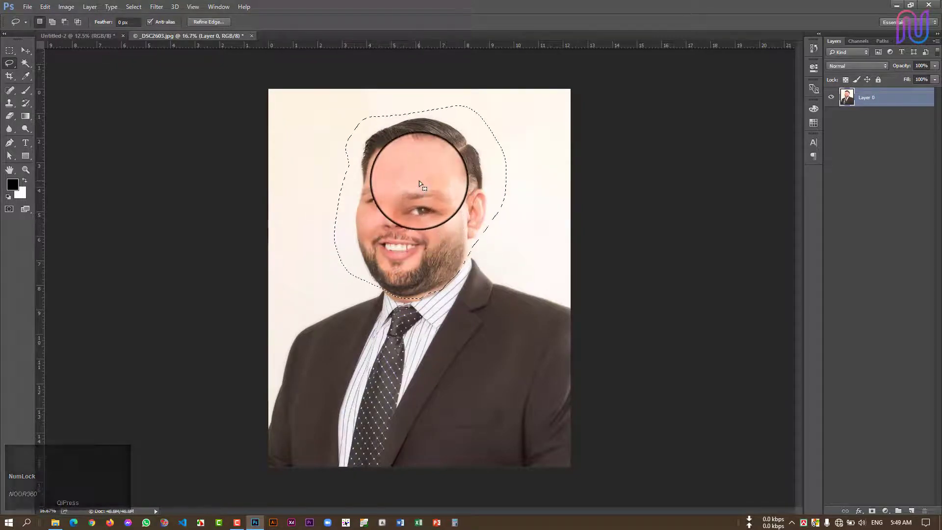
Copy the selected head onto its own layer and hide the original photo layer.
right_click(419, 181)
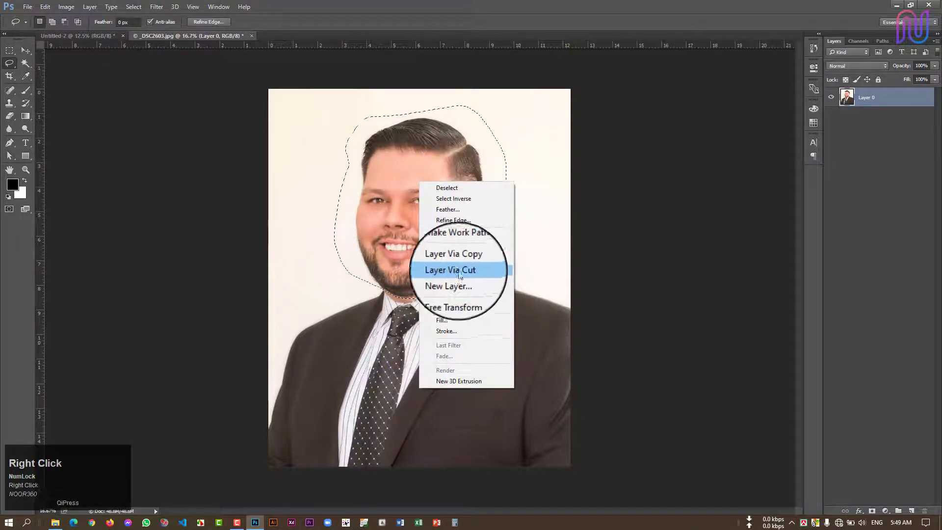
left_click(476, 261)
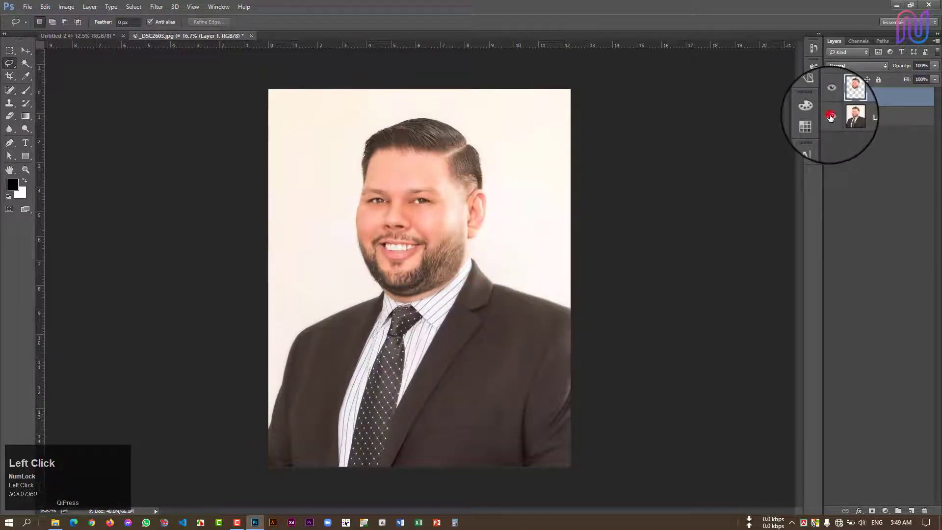
left_click(831, 117)
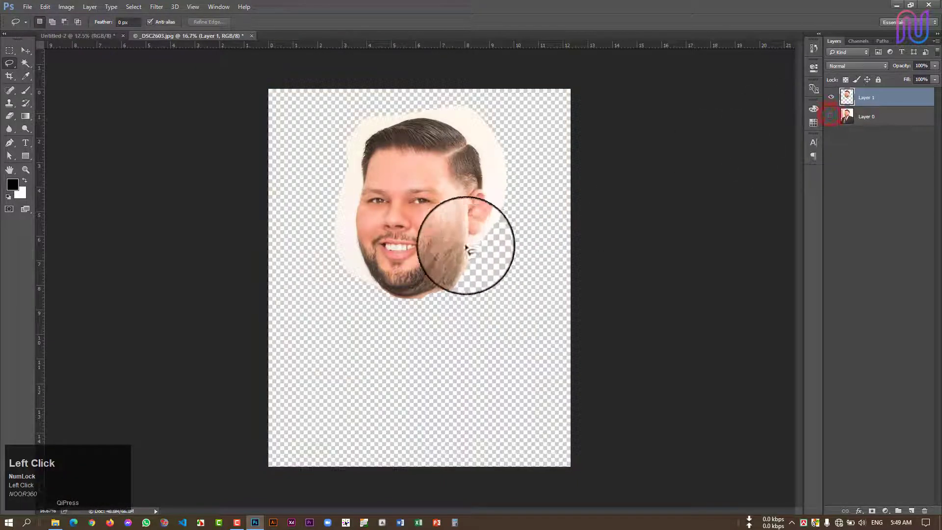
Apply a Threshold adjustment to the head layer at a level of about 153.
left_click(25, 51)
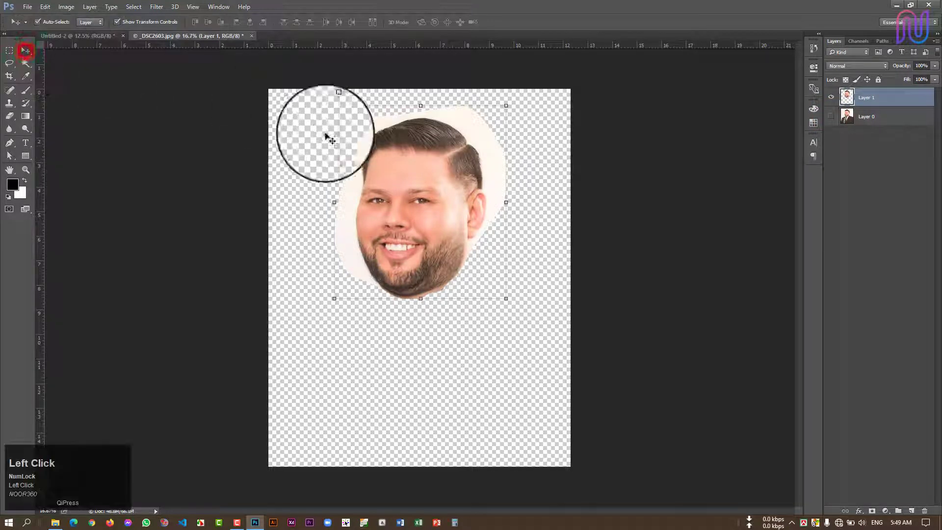
left_click(66, 7)
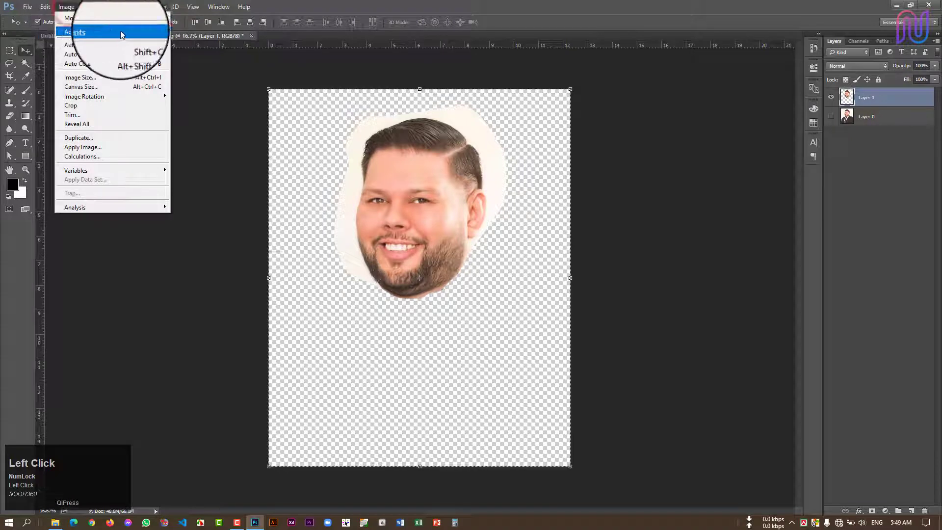
mouse_move(120, 30)
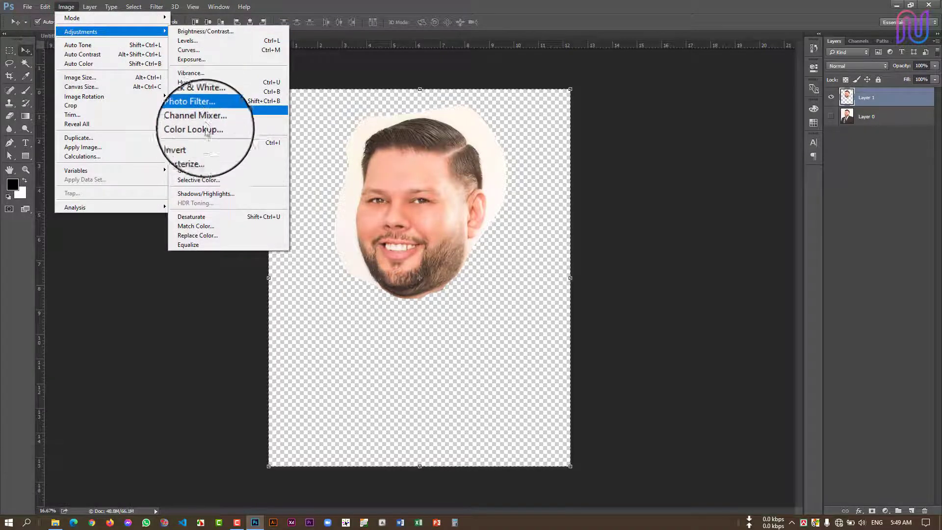
left_click(214, 165)
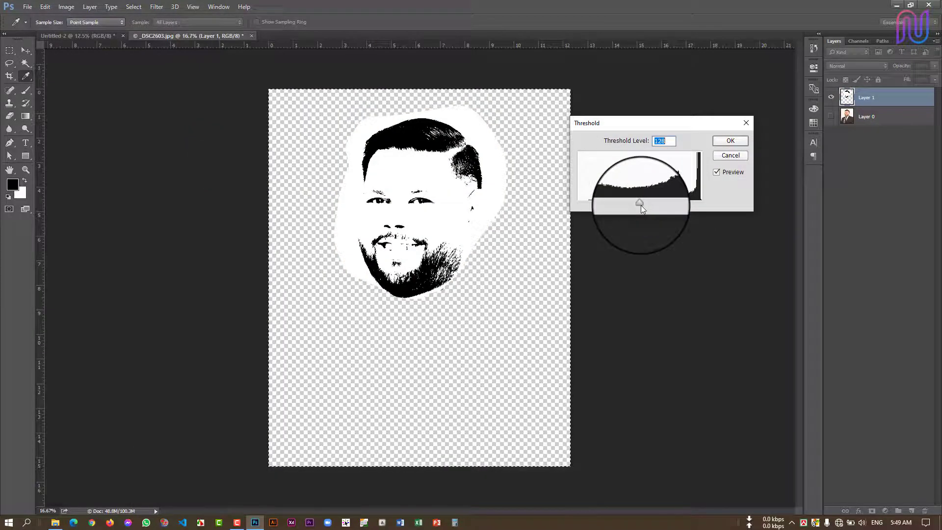
left_click_drag(641, 206, 651, 207)
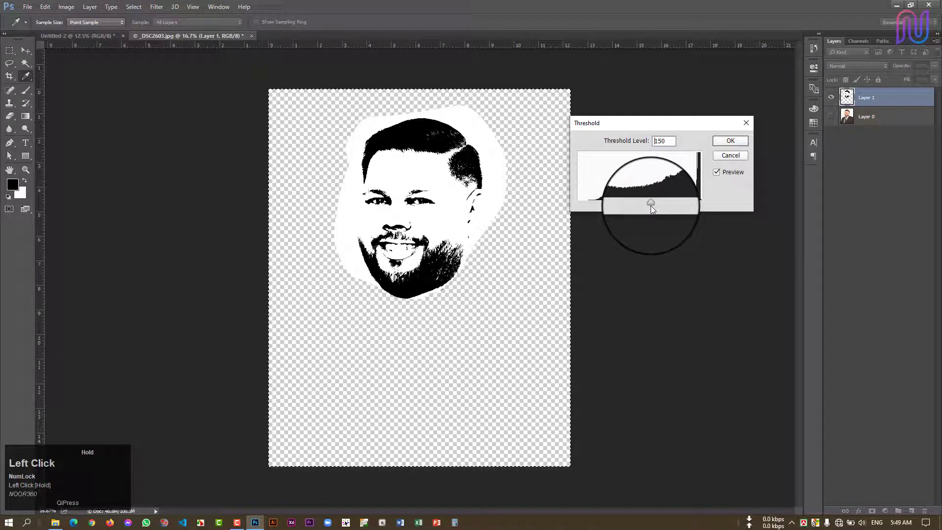
left_click_drag(652, 207, 653, 210)
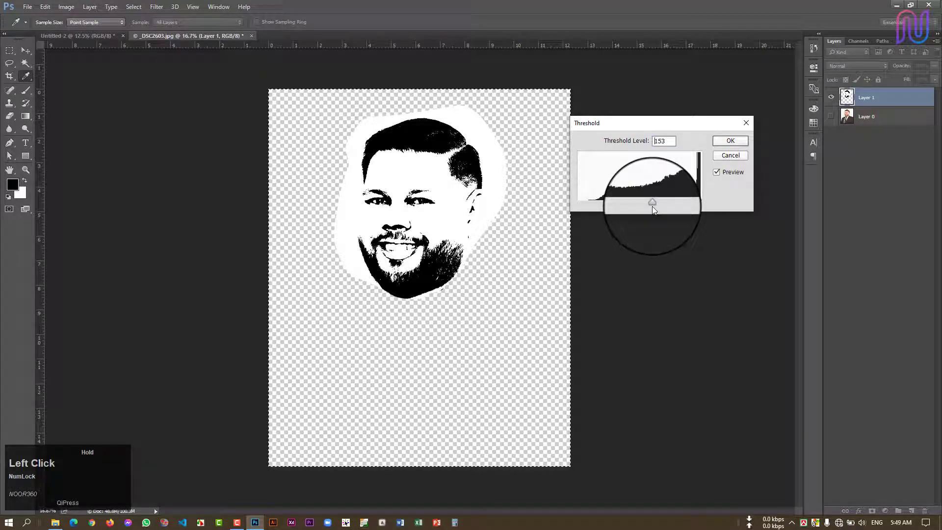
left_click_drag(652, 207, 652, 206)
left_click(724, 143)
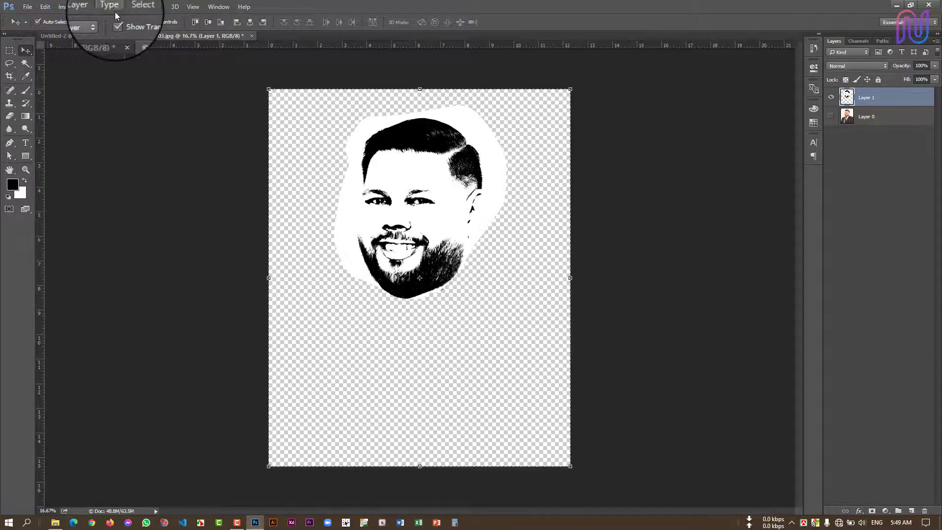
Select the black areas of the thresholded face with Color Range, using sampled colors and a fuzziness of 40.
left_click(135, 7)
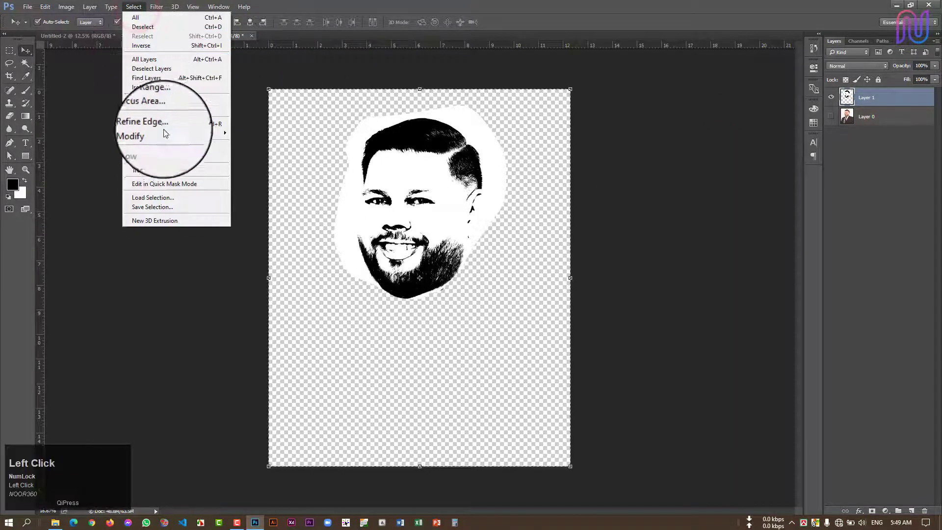
left_click(153, 102)
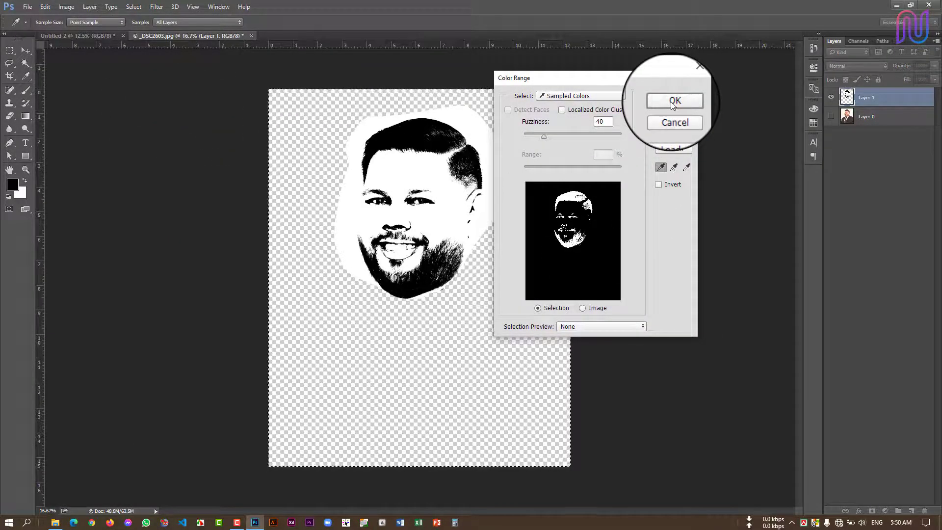
left_click(674, 168)
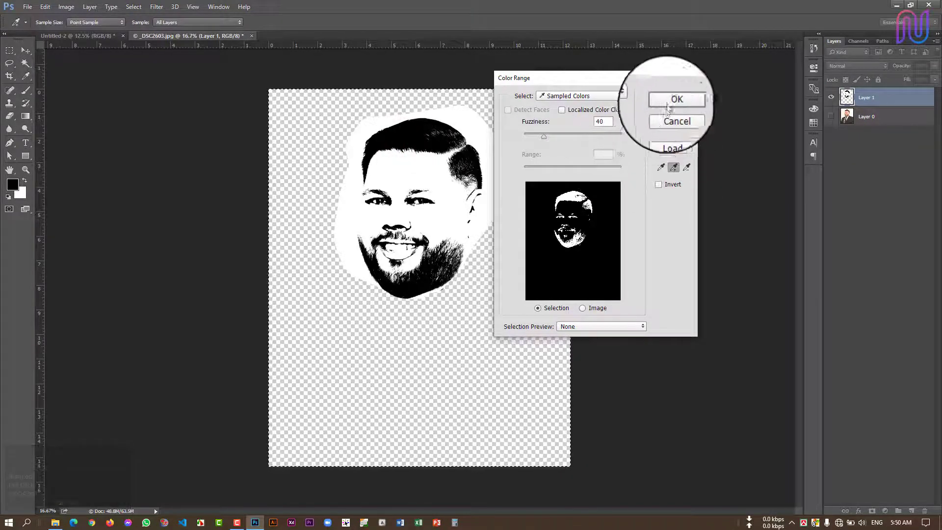
left_click(667, 109)
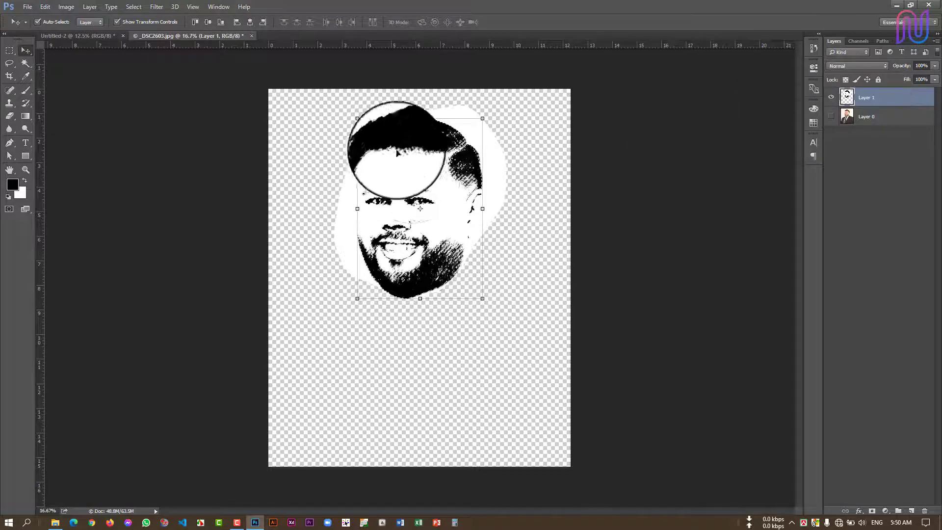
right_click(402, 134)
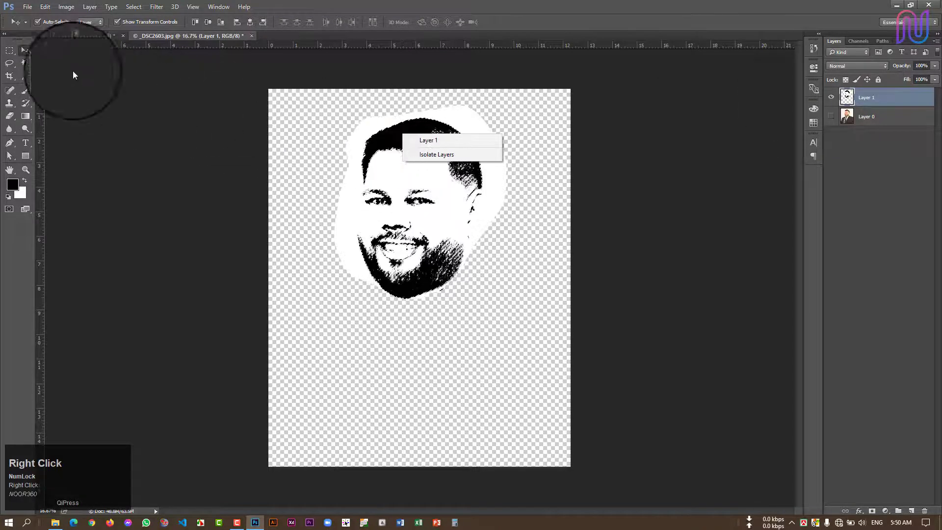
Create a new document 1920 pixels wide and 1080 pixels high.
left_click(28, 9)
left_click(28, 9)
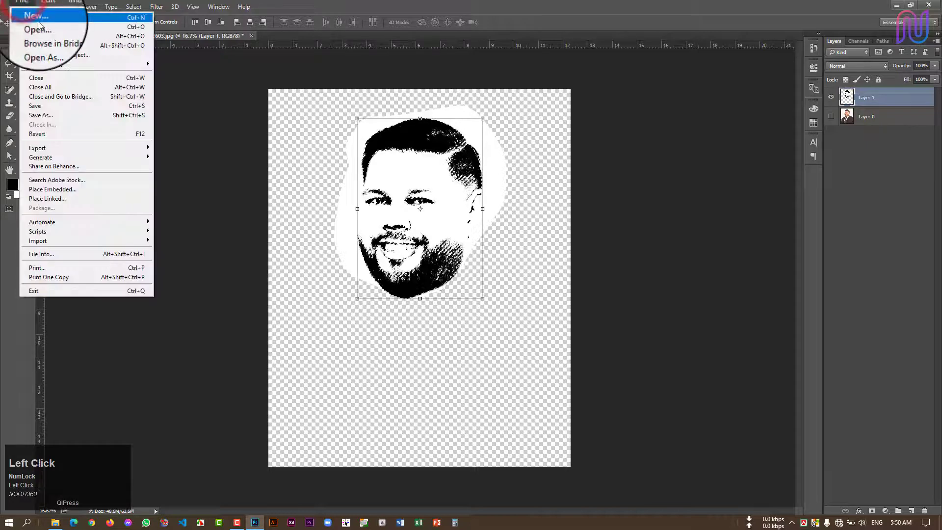
left_click(29, 18)
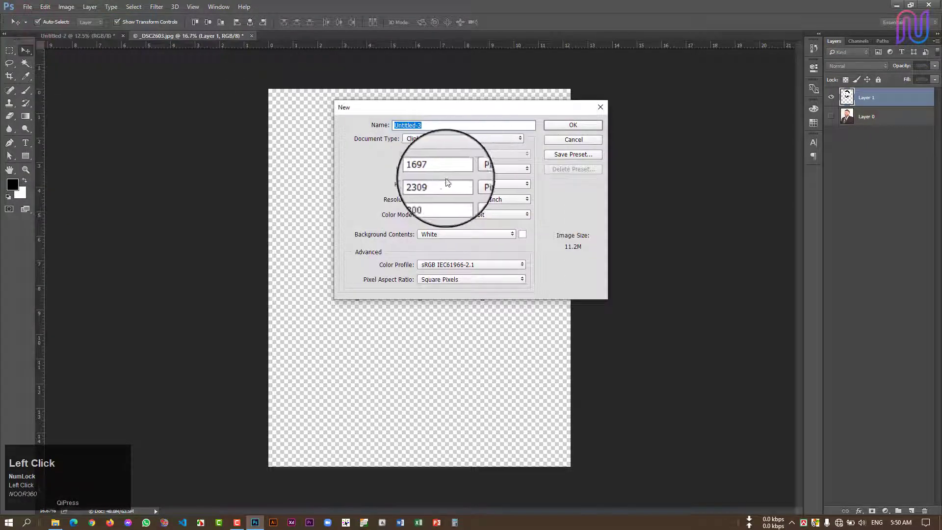
double_click(432, 169)
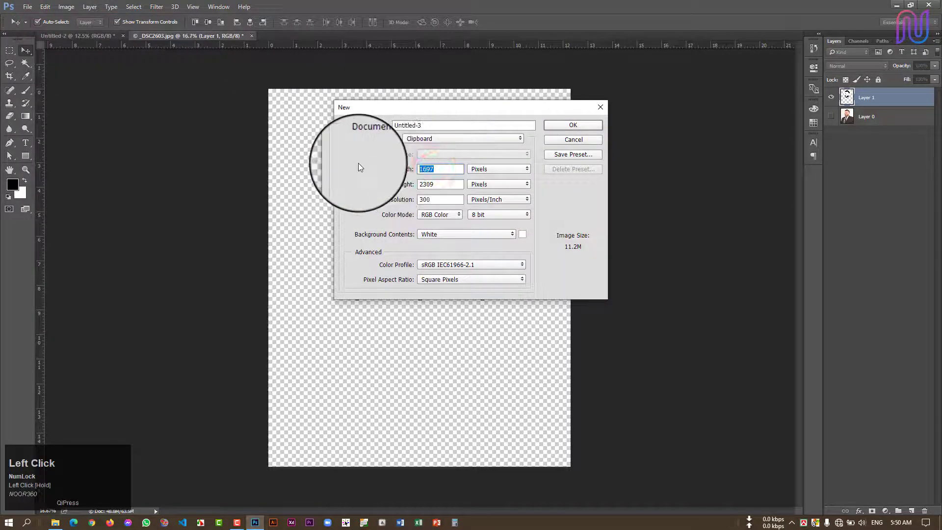
type("1920")
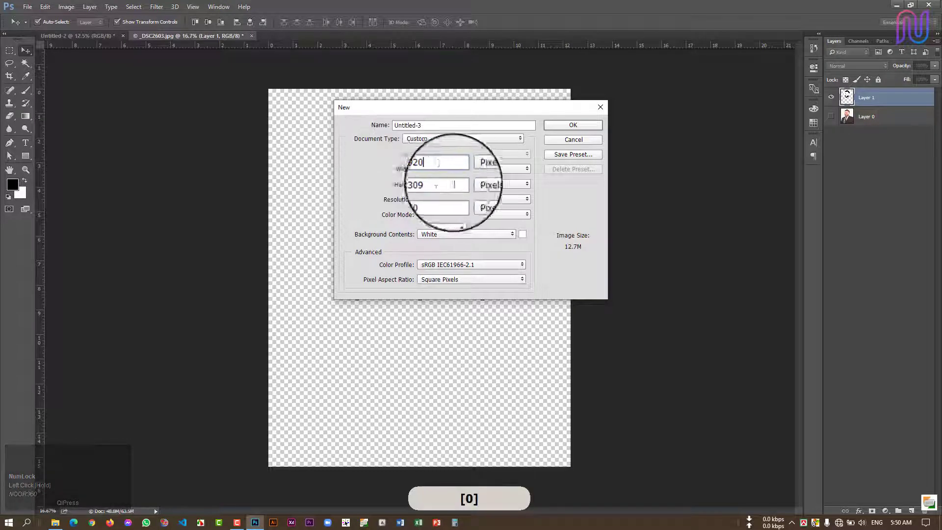
double_click(438, 185)
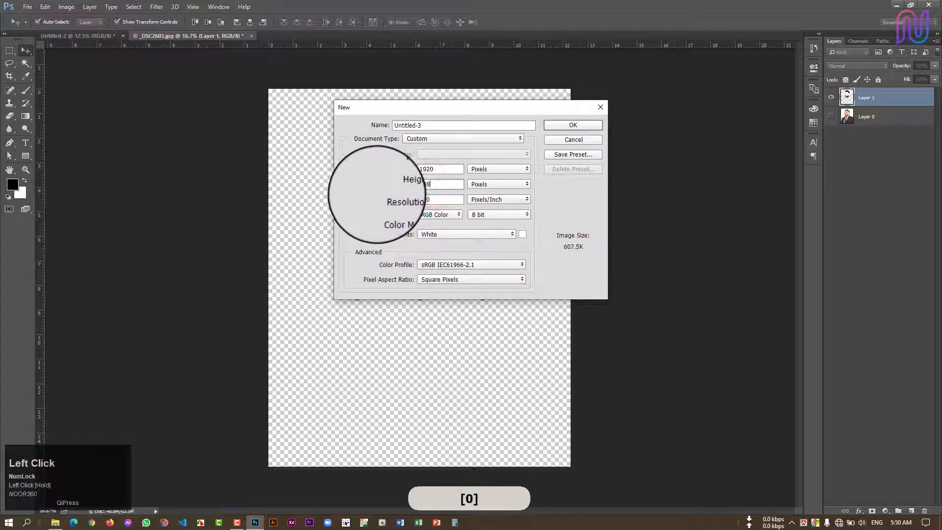
left_click(575, 126)
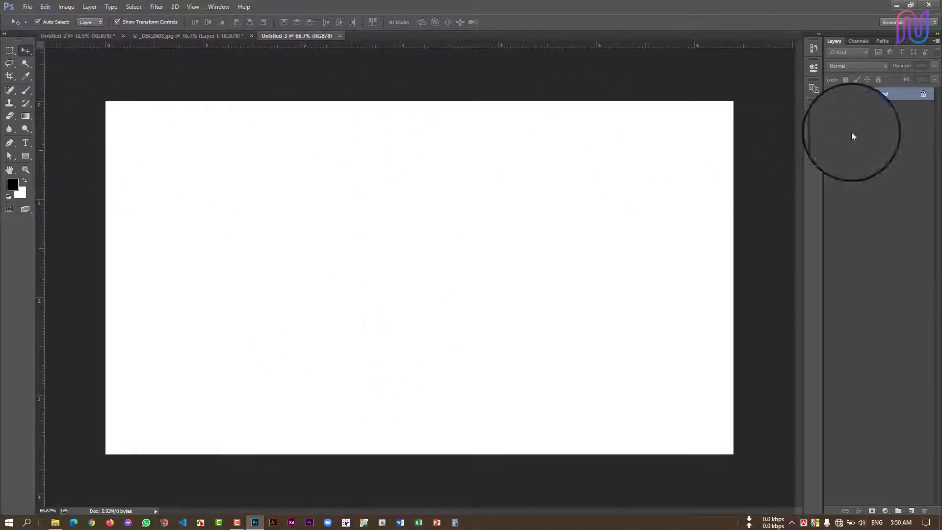
Add a gradient fill layer using the Foreground to Background black-to-white preset.
left_click(885, 512)
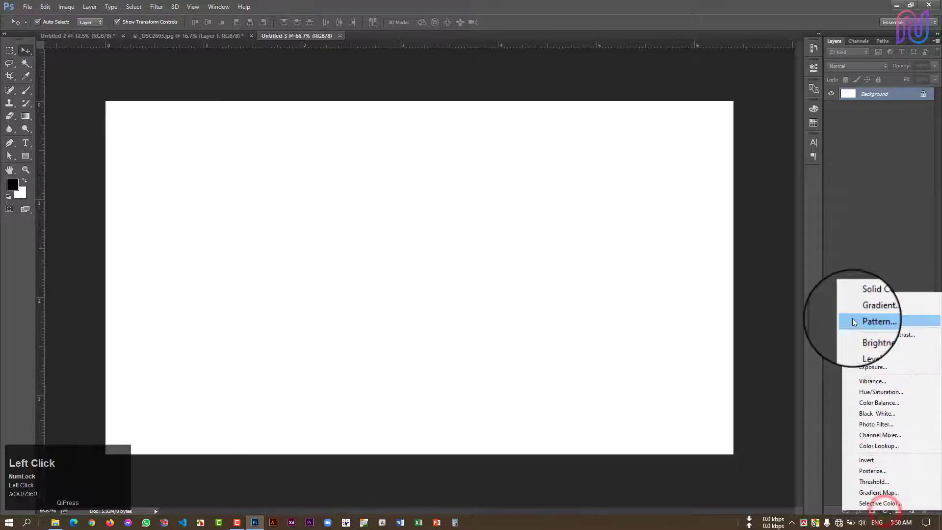
left_click(865, 310)
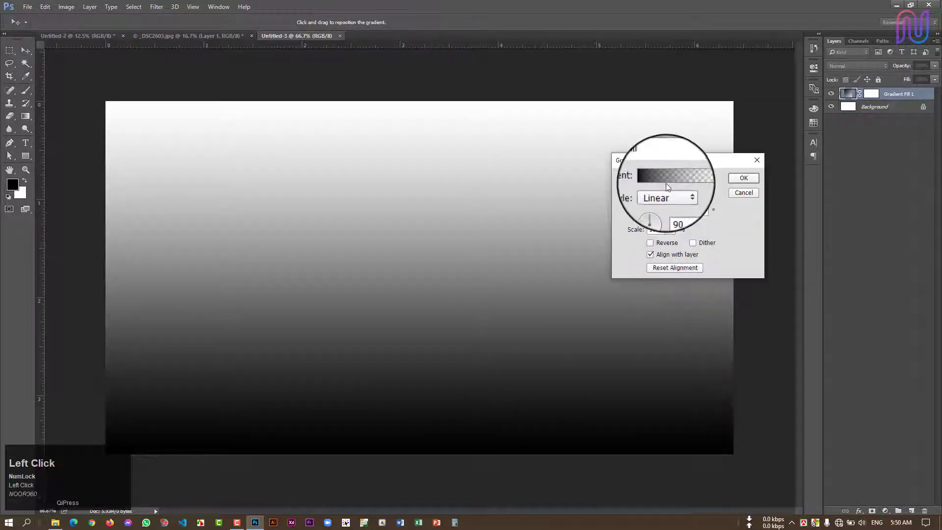
left_click(668, 178)
left_click(619, 183)
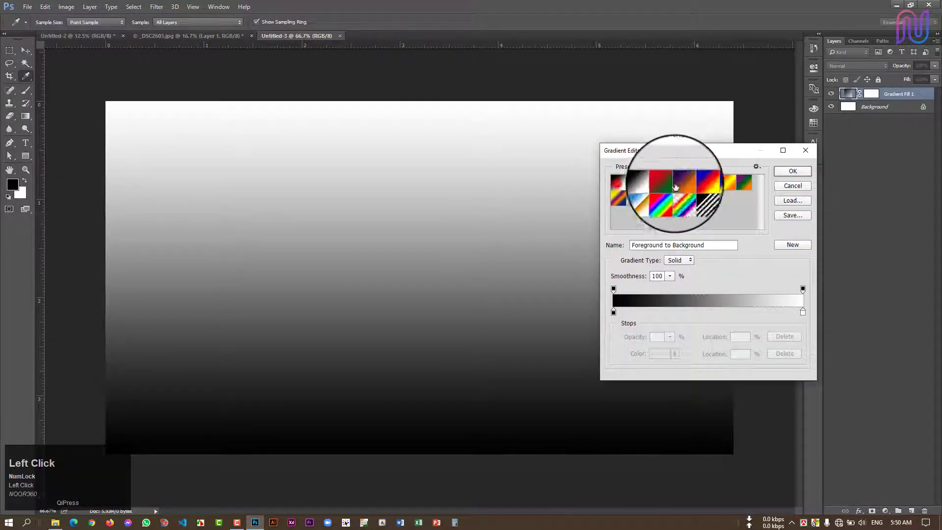
left_click(791, 171)
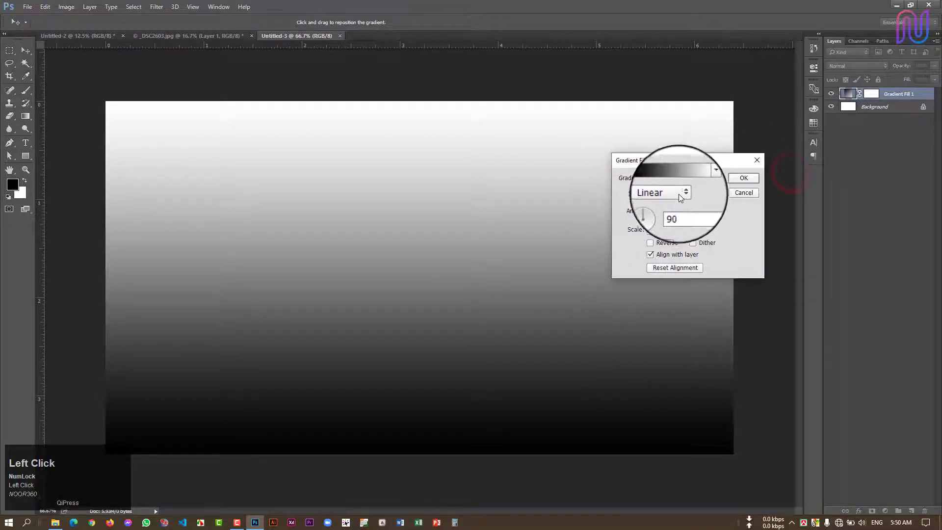
Make the gradient fill radial and reversed, and enlarge its scale until the light center spreads across the canvas.
left_click(679, 193)
left_click(661, 210)
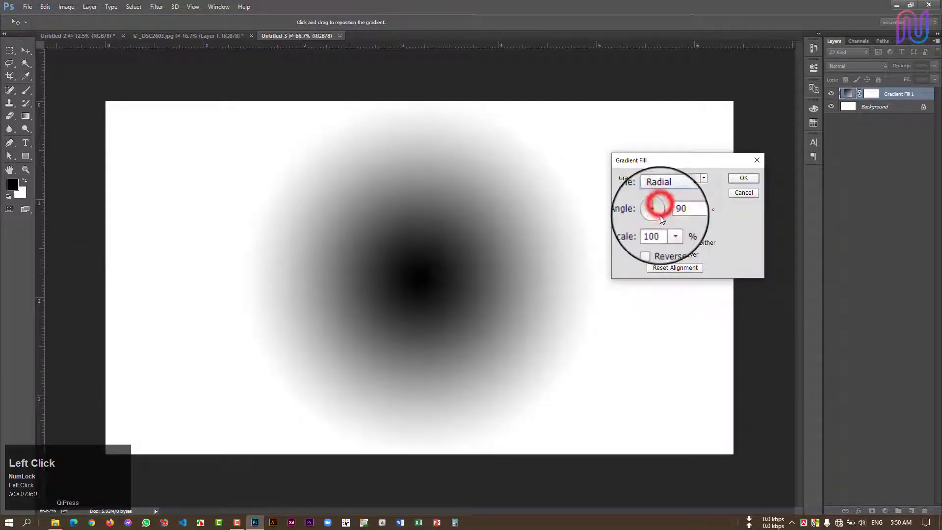
left_click(650, 244)
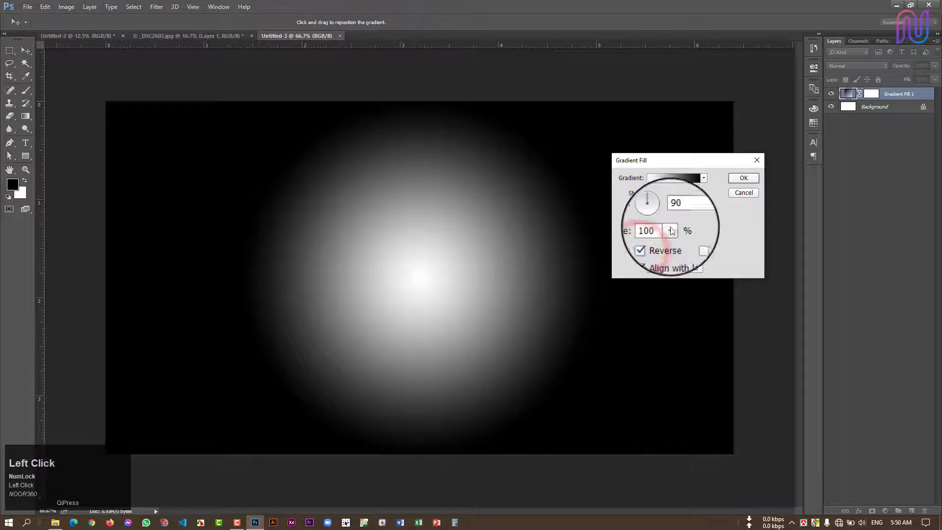
left_click_drag(670, 243, 683, 242)
left_click(683, 243)
left_click(683, 242)
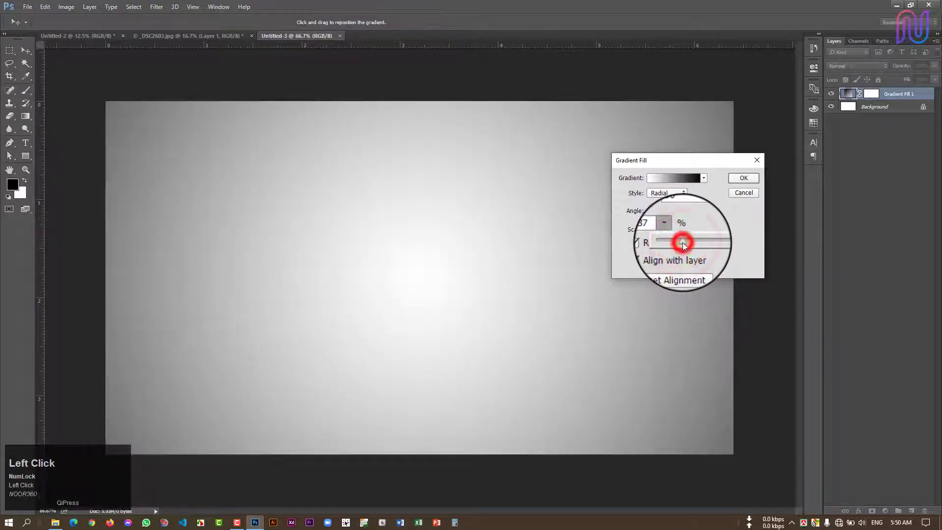
left_click(741, 180)
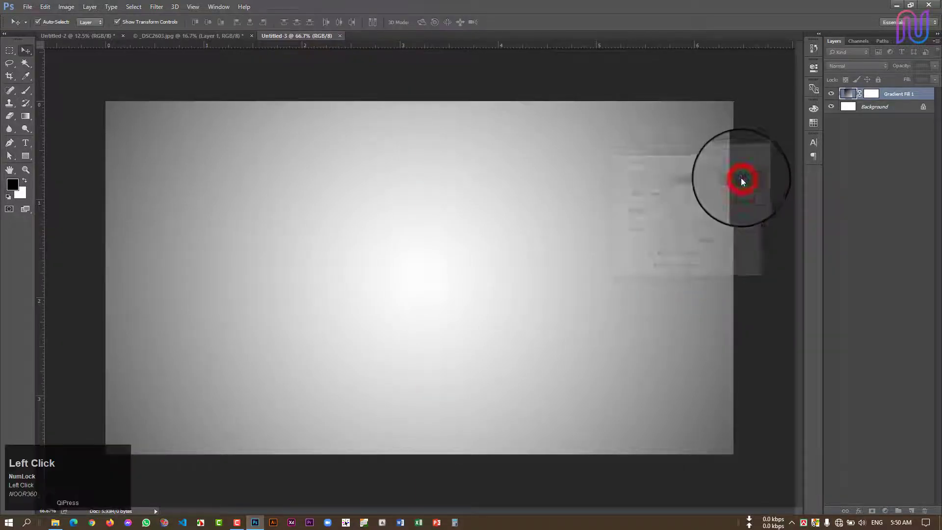
Bring the black face cutout from _DSC2603.jpg into the gradient document and scale it down proportionally to about 22%.
left_click(190, 35)
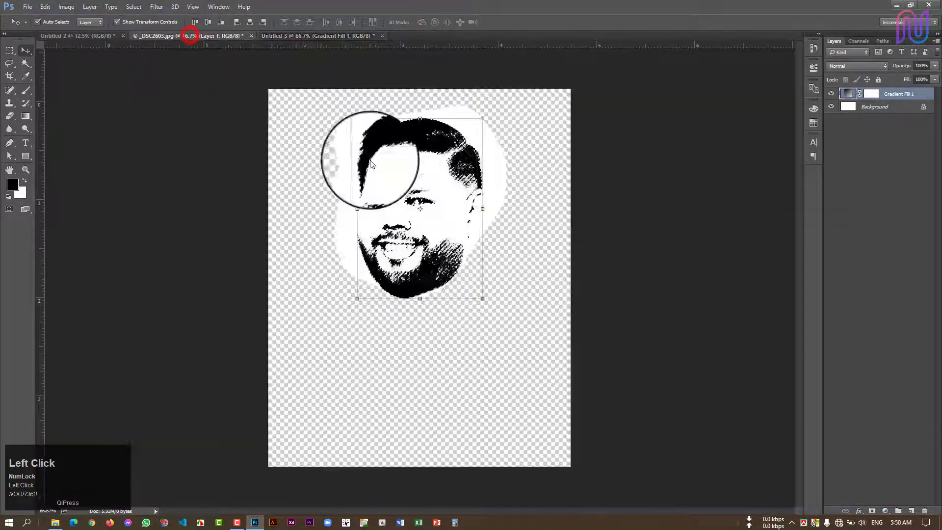
left_click_drag(429, 278, 478, 366)
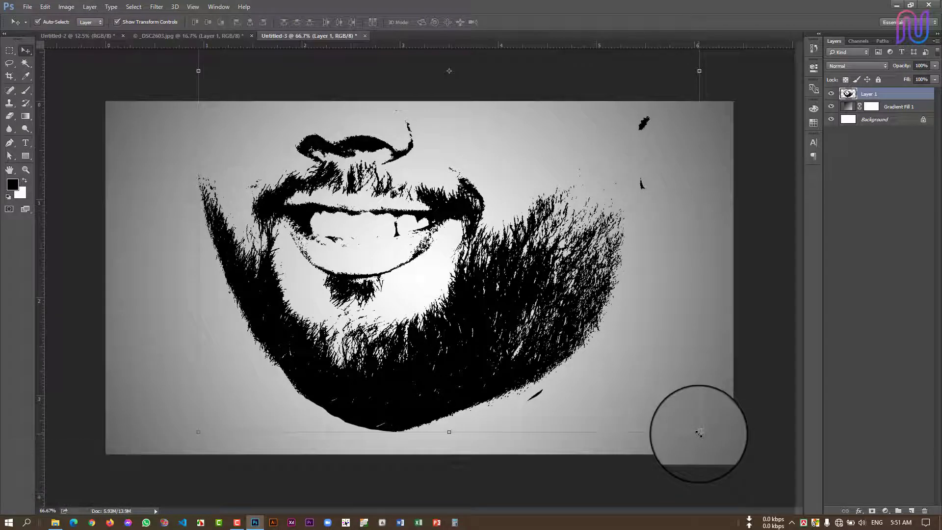
key("shift")
left_click_drag(700, 434, 543, 311)
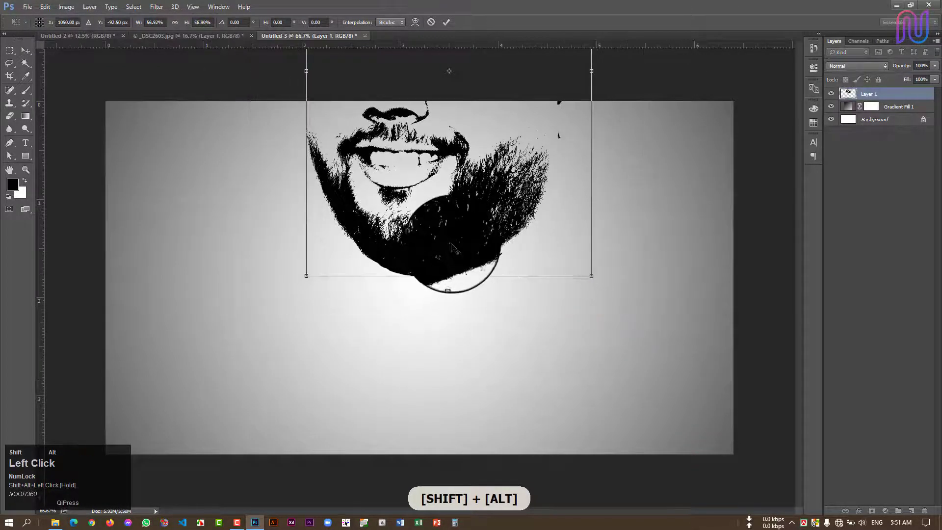
left_click_drag(451, 243, 489, 333)
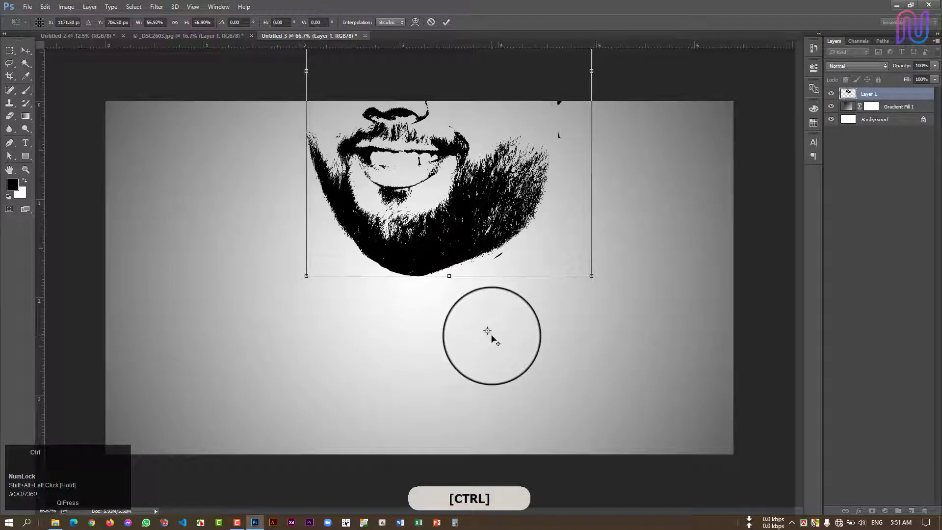
key("ctrl+z")
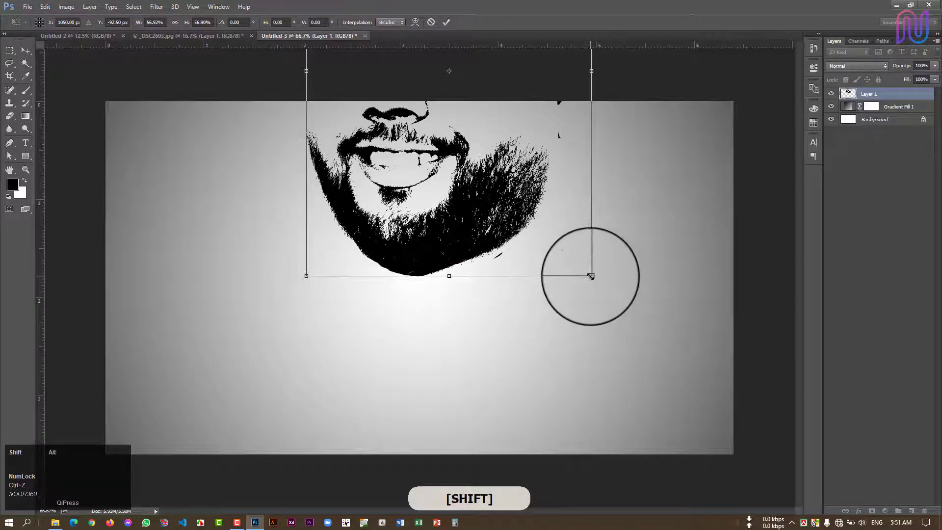
left_click_drag(592, 276, 489, 155)
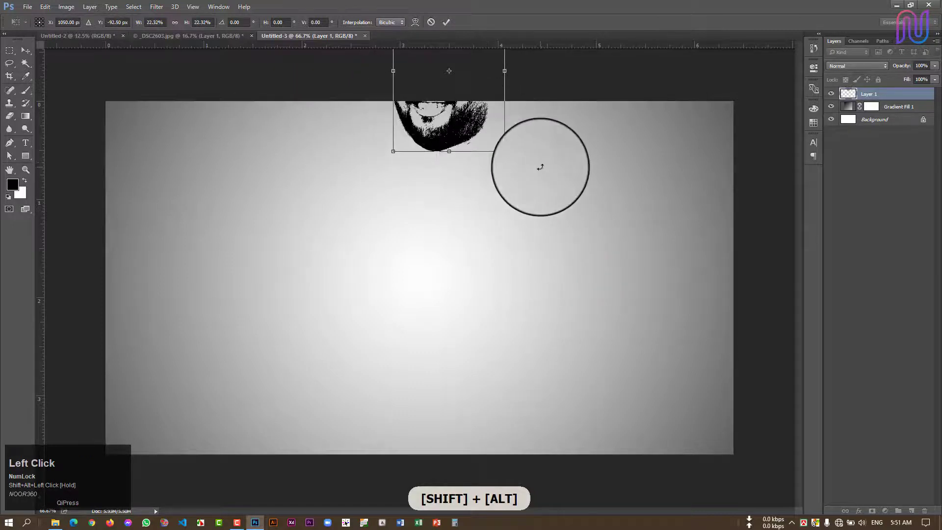
left_click(446, 22)
Move the face to the middle of the canvas, shrink it proportionally to about 72%, and place it slightly above center.
left_click(459, 136)
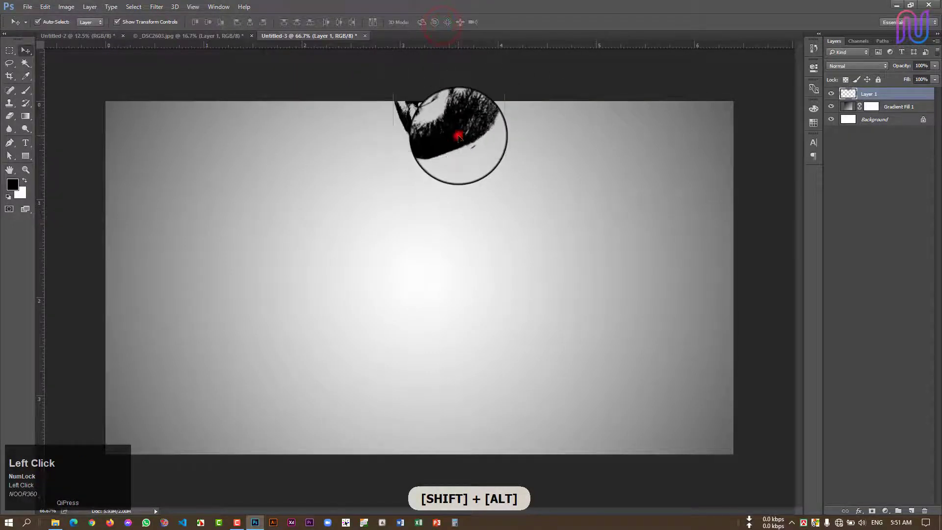
left_click_drag(459, 136, 459, 336)
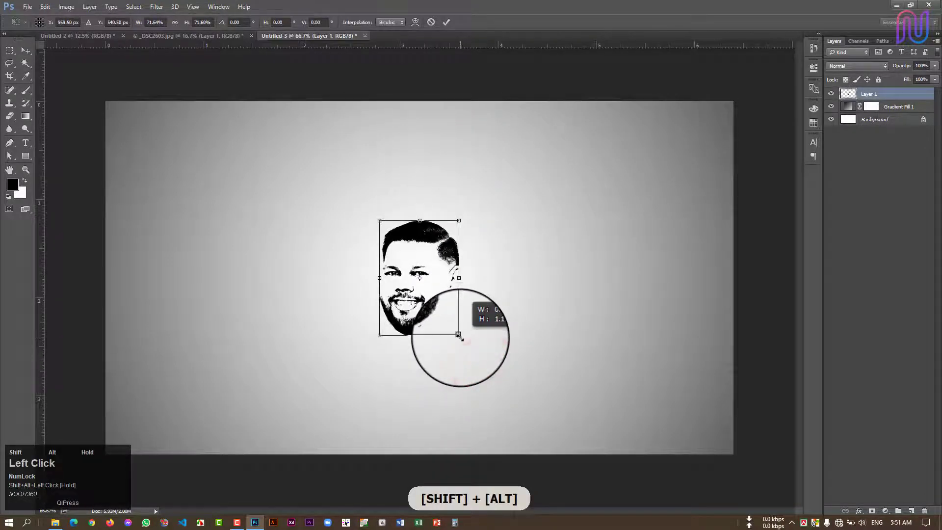
left_click(449, 22)
left_click(532, 357)
left_click(424, 327)
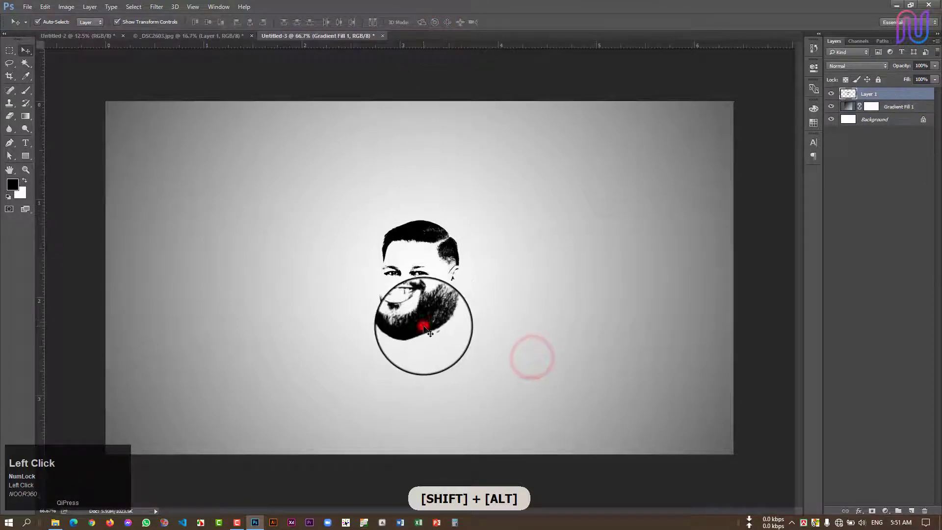
left_click_drag(426, 320, 433, 318)
left_click(426, 393)
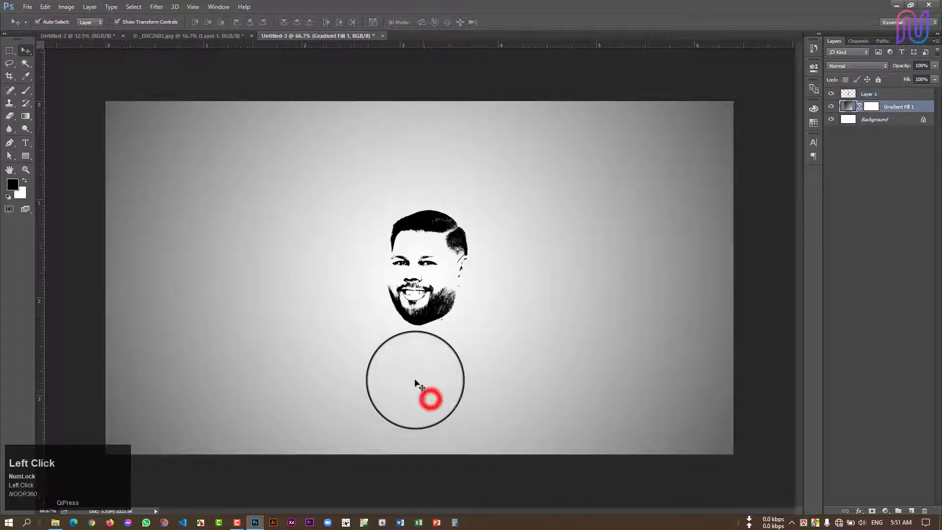
Add the text "Photoshop Tutorial Bangla" below the face in Akhand-Bold at 13.04 pt.
left_click(25, 143)
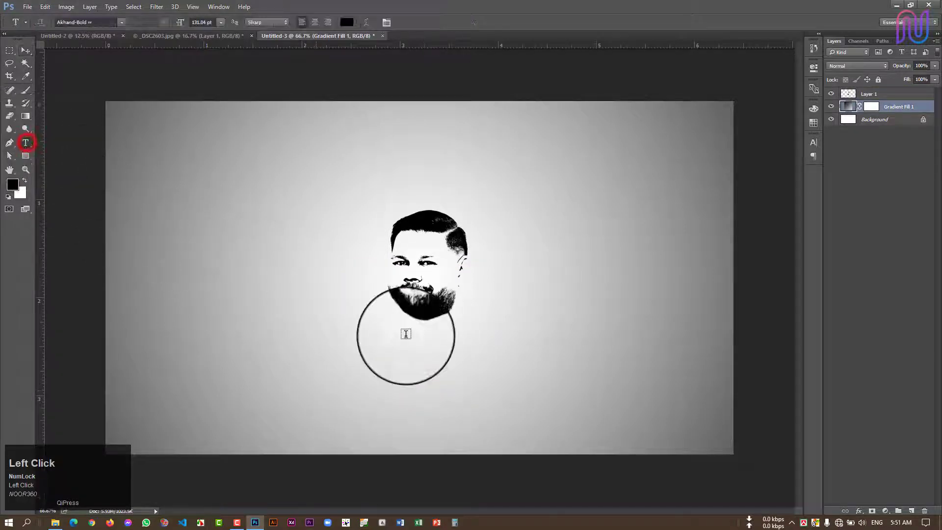
left_click(356, 360)
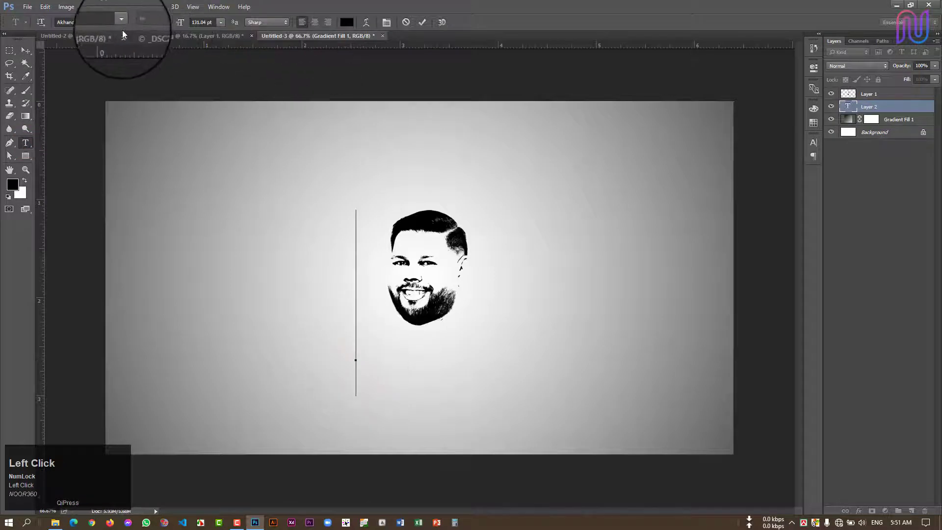
left_click(168, 25)
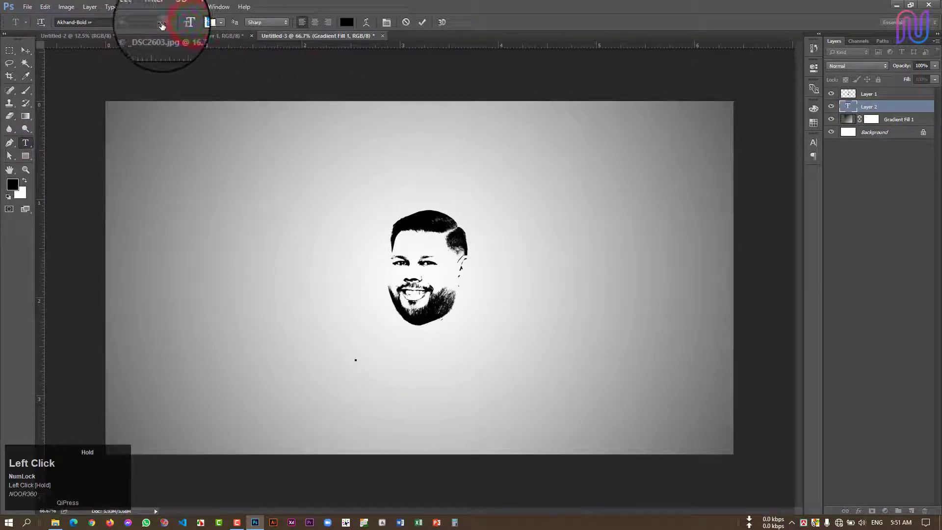
mouse_move(162, 25)
left_mouse_down()
mouse_move(343, 264)
mouse_move(199, 32)
mouse_move(162, 25)
mouse_move(179, 25)
left_mouse_up()
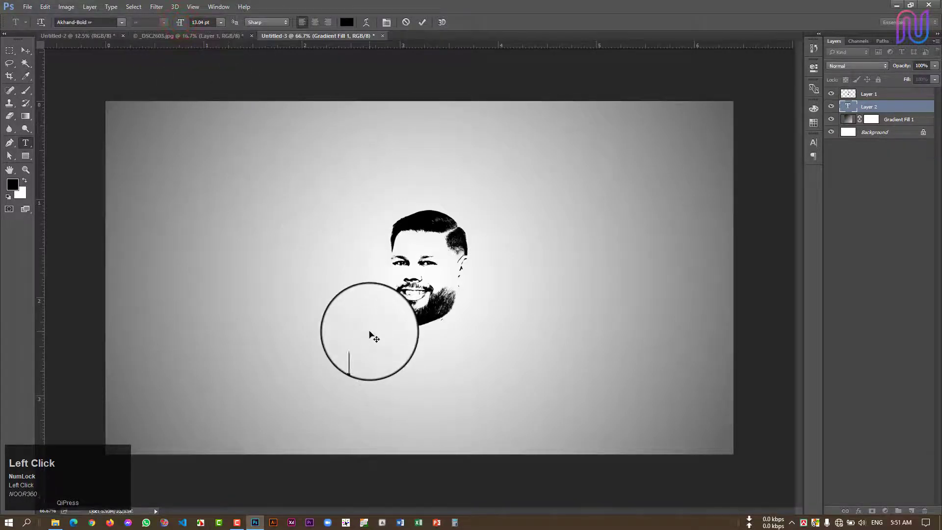
type("Photoshop Tutorial Bangla")
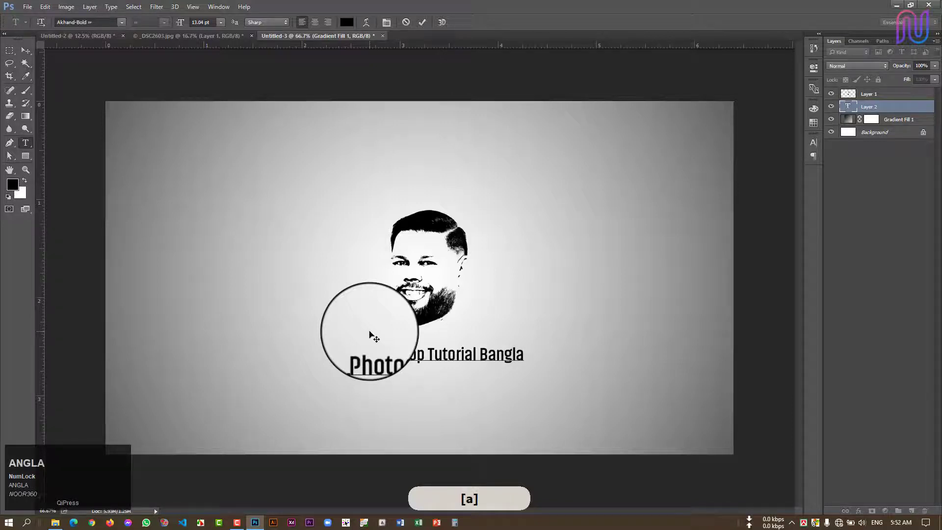
left_click(423, 22)
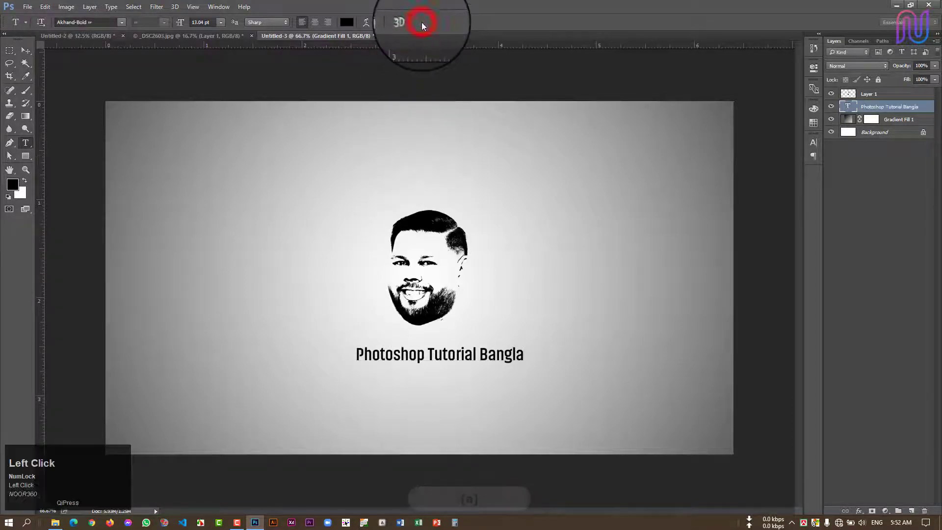
left_click(122, 23)
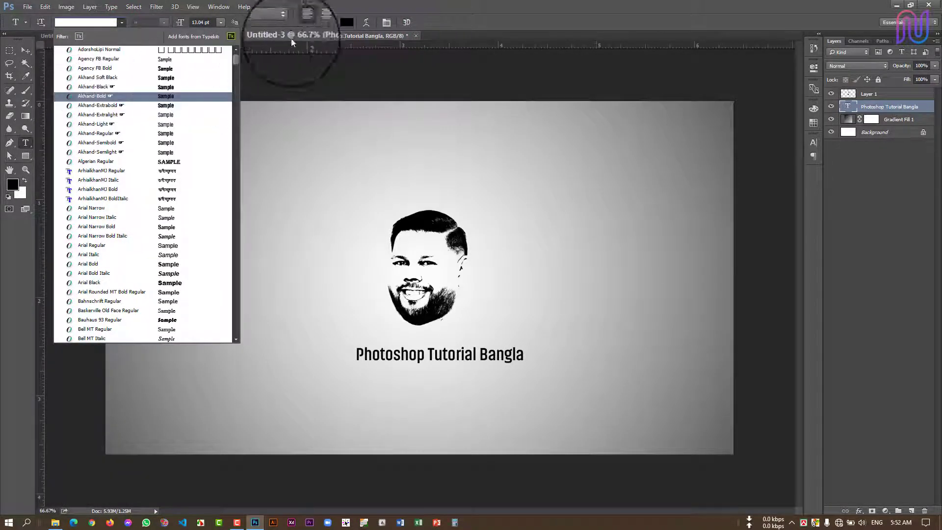
key("Up")
left_click(451, 15)
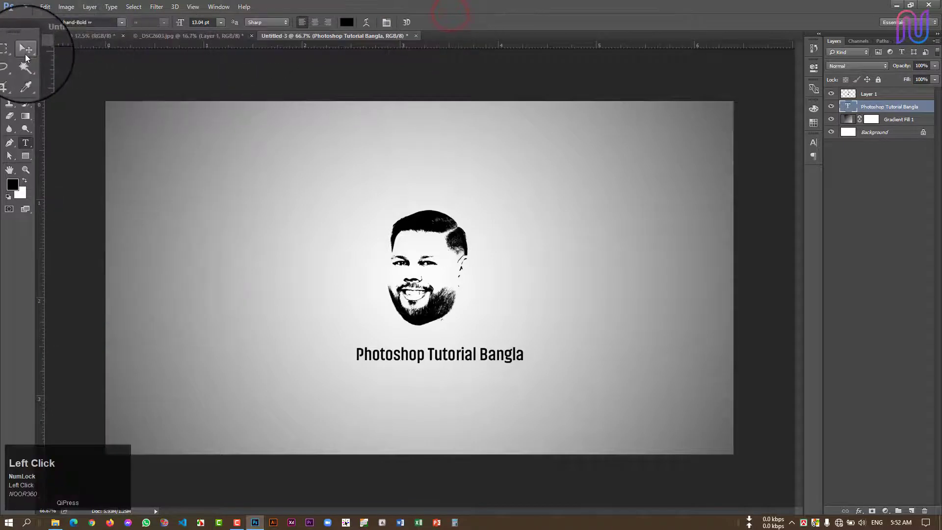
Unlock the background layer and align all layers to their horizontal centers.
left_click(26, 50)
left_click_drag(433, 291, 590, 300)
left_click(438, 304, "shift")
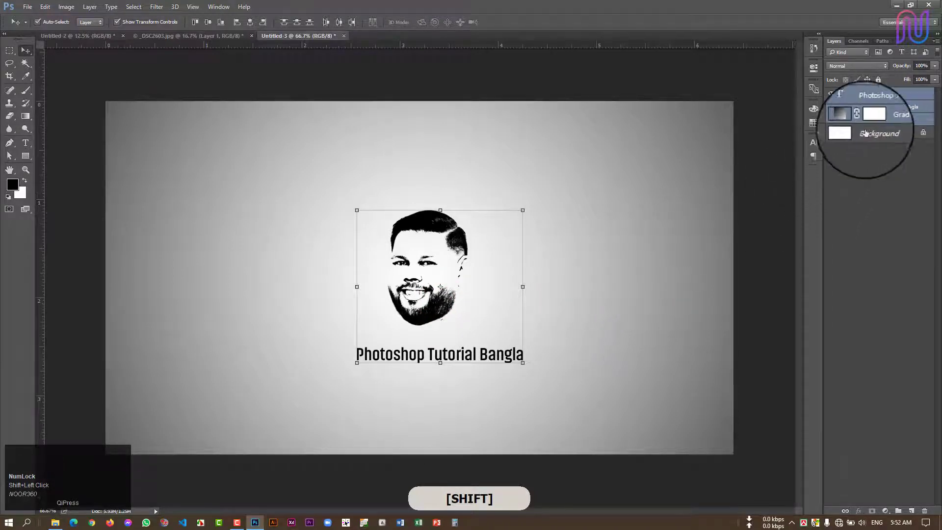
left_click(923, 132)
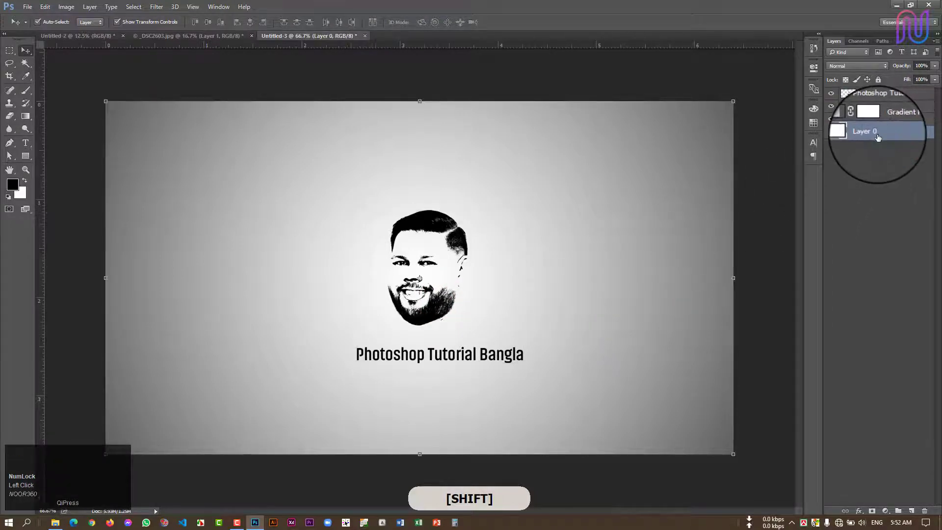
left_click(872, 95, "shift")
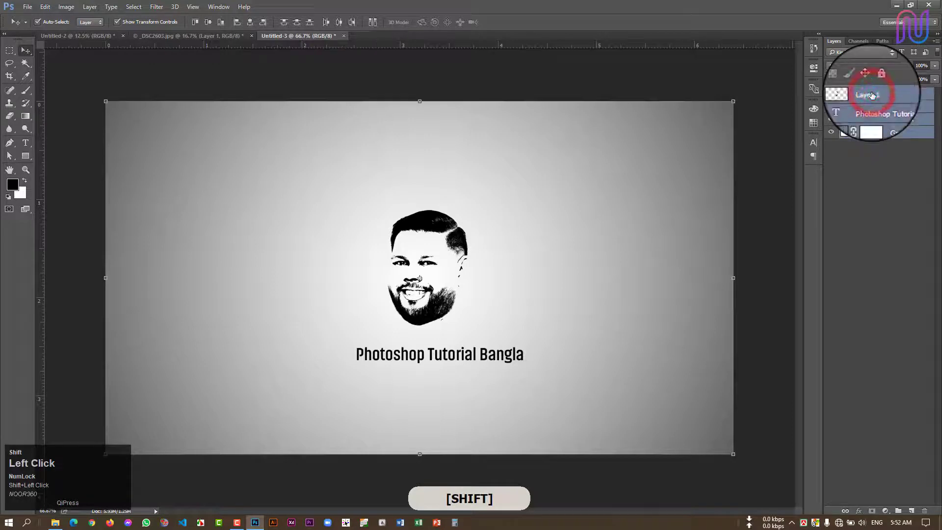
left_click(251, 23)
left_click(770, 342)
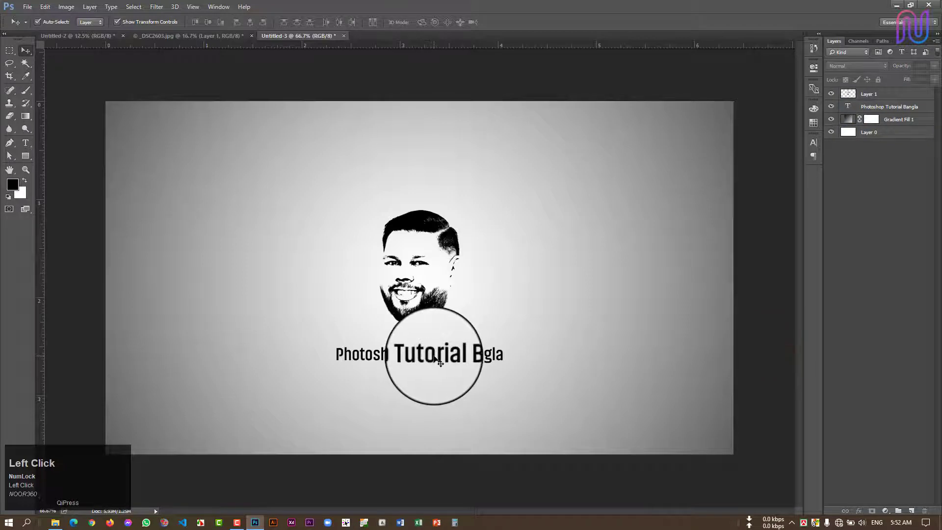
Shift the face and the text slightly upward, leaving only a small gap between them.
left_click_drag(439, 362, 433, 345)
left_click_drag(431, 309, 430, 299)
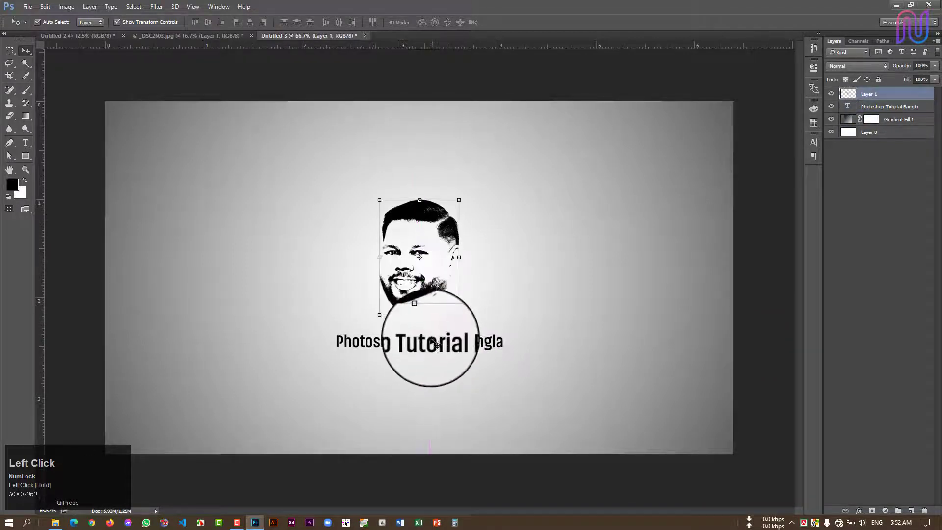
left_click_drag(432, 341, 432, 334)
left_click(767, 367)
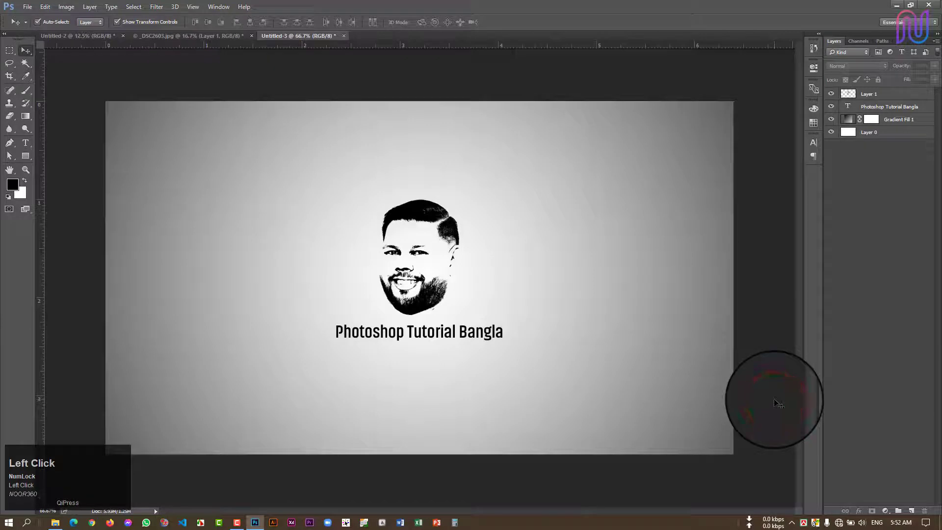
Save the composition to the Desktop as the JPEG file Untidfdftled-3.jpg with quality 12.
left_click(28, 7)
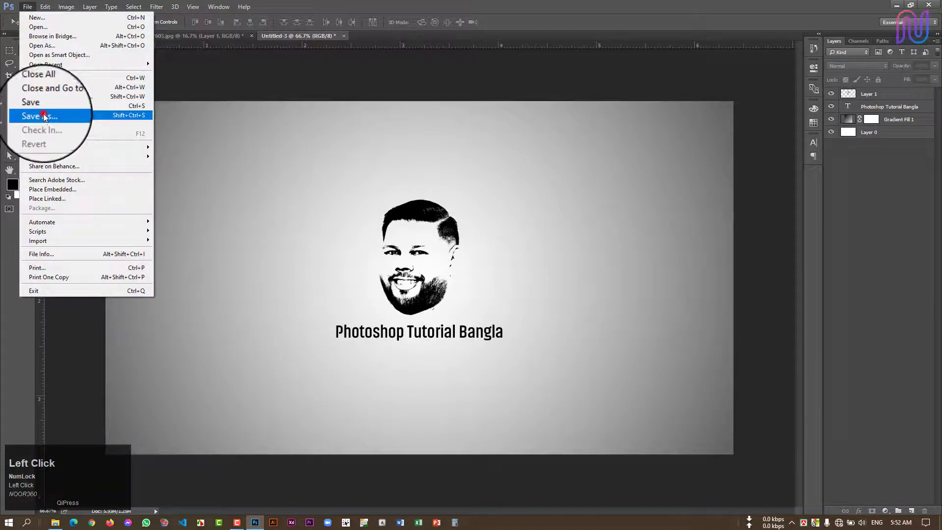
left_click(44, 116)
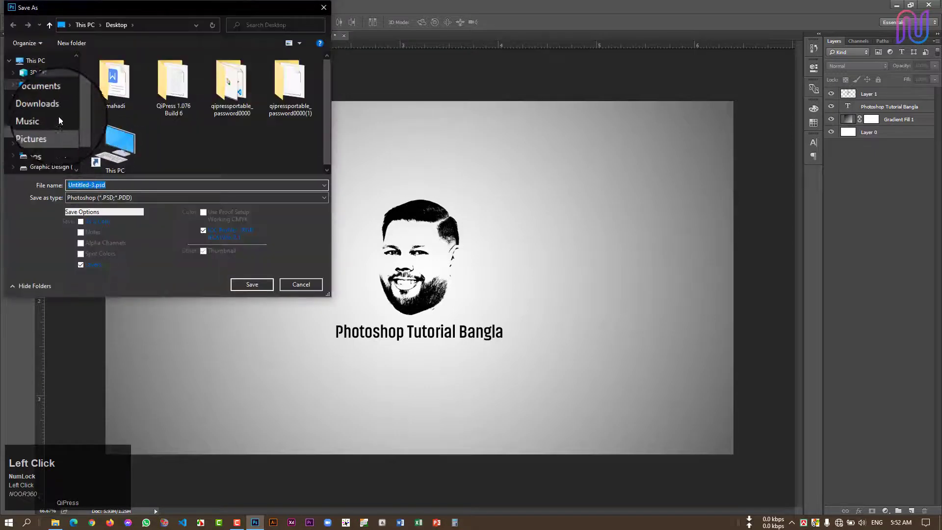
left_click(35, 84)
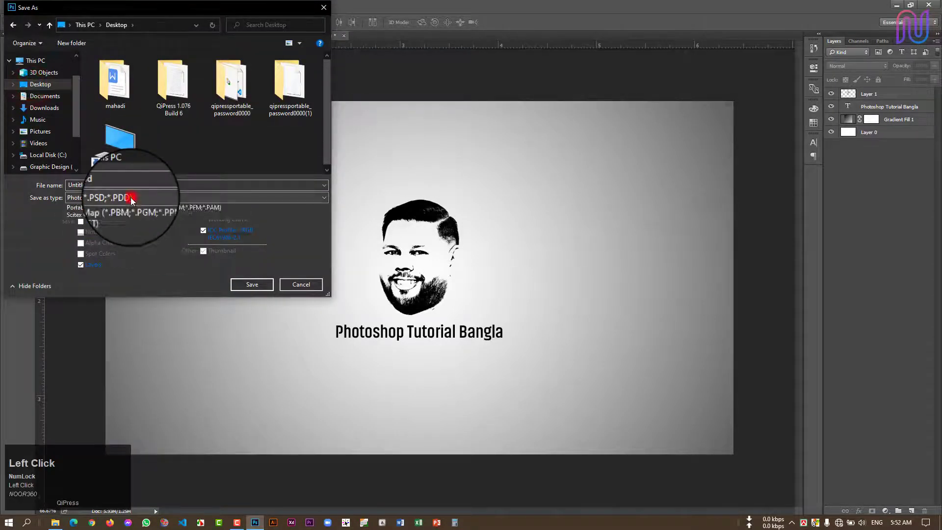
left_click(110, 274)
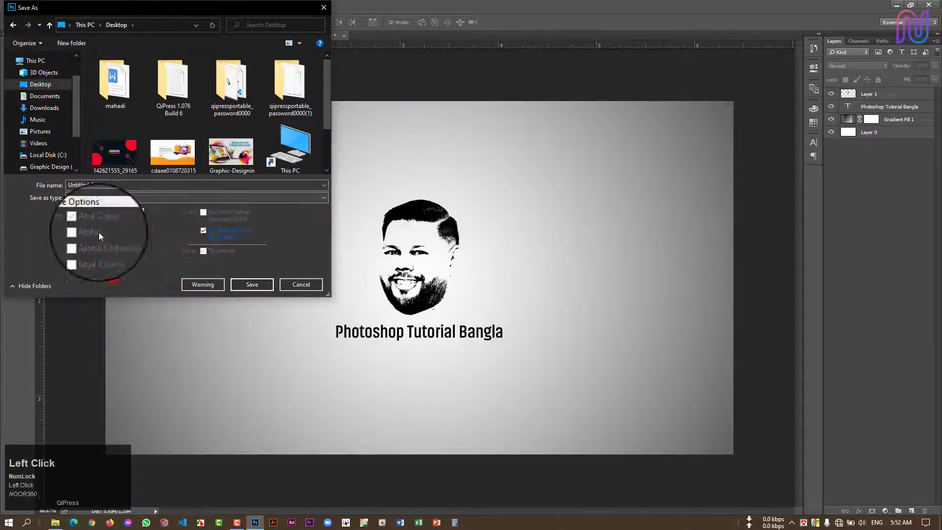
left_click(79, 185)
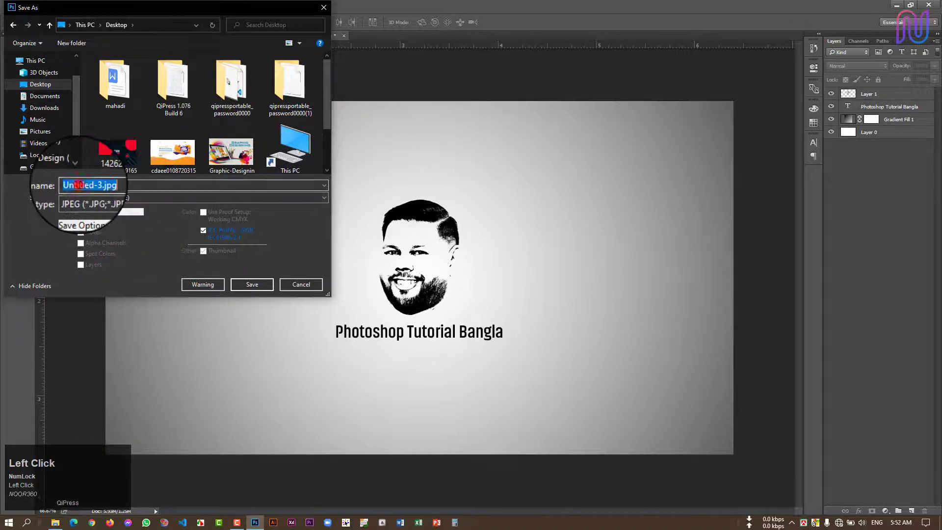
left_click(79, 185)
type("dfdf")
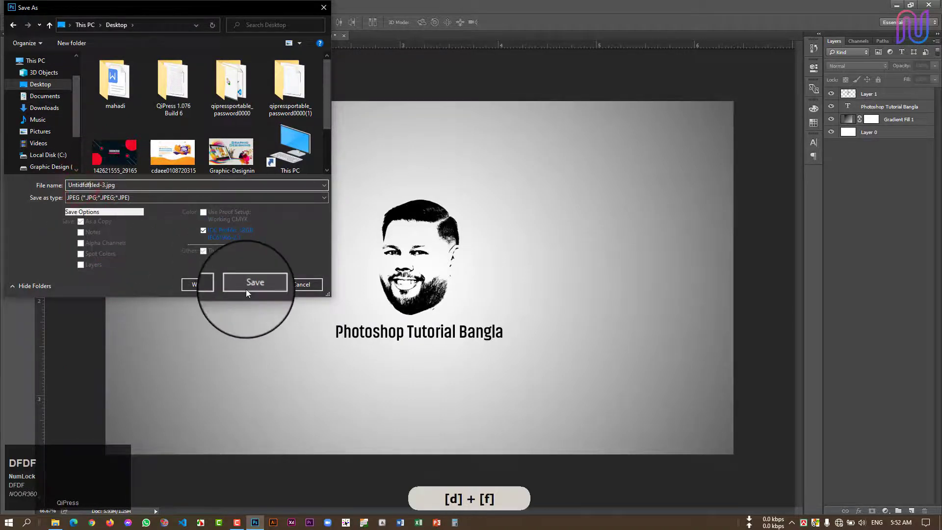
left_click(247, 286)
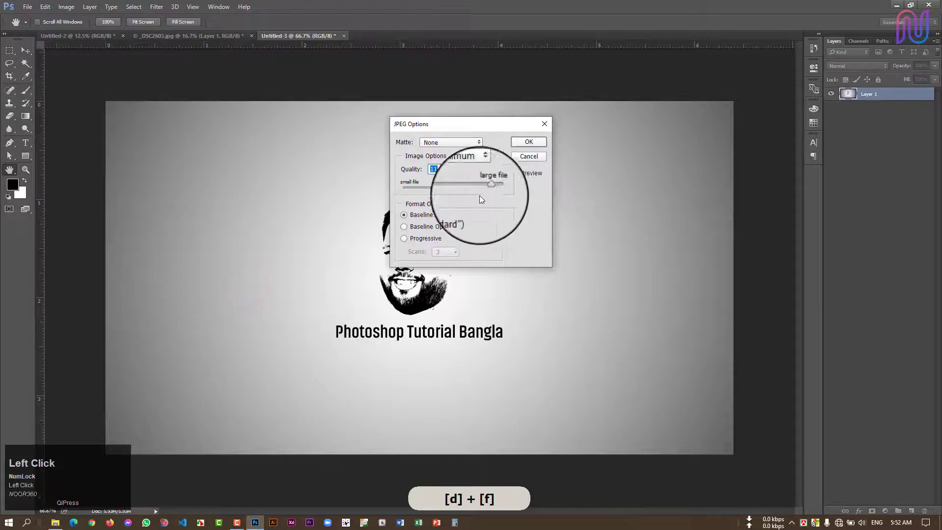
left_click_drag(489, 187, 497, 188)
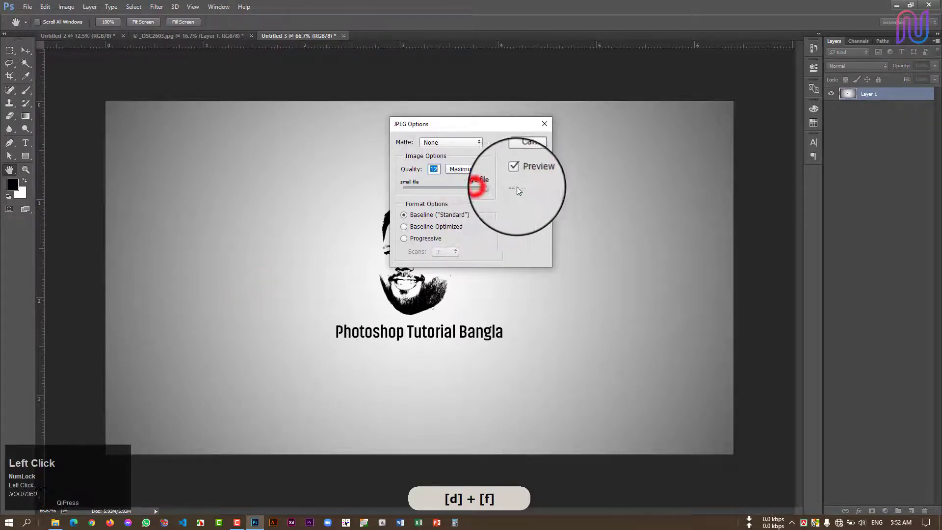
left_click(532, 142)
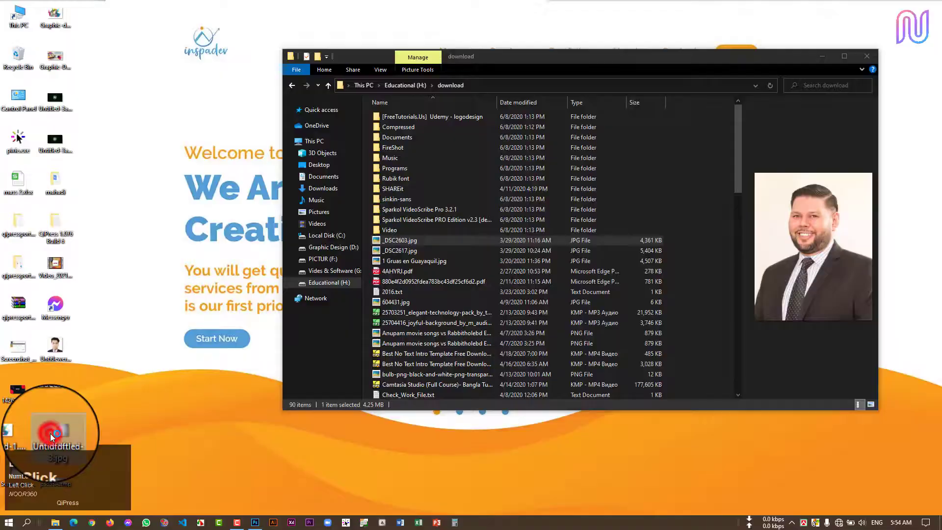
Open Untidfdftled-3.jpg from the desktop in Picasa Photo Viewer and examine the face and text up close.
double_click(55, 432)
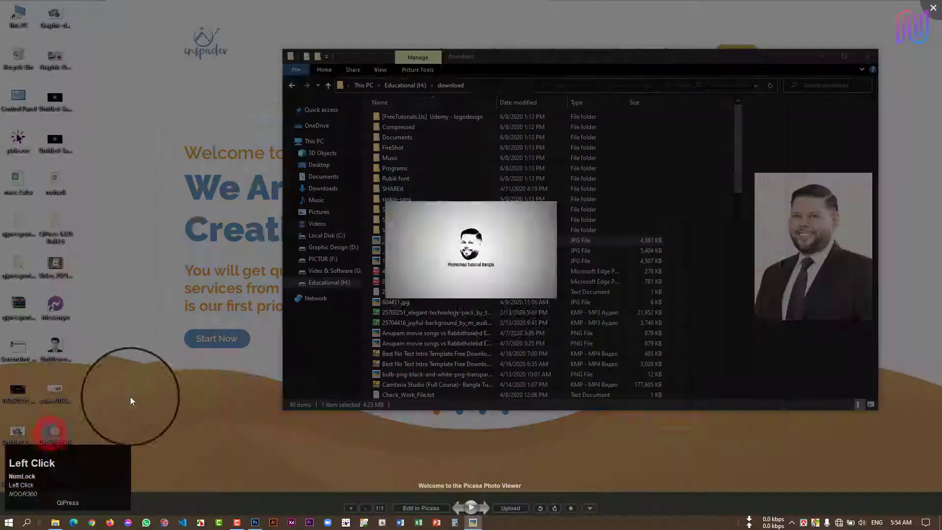
scroll(477, 264, "up", 2)
scroll(478, 263, "down", 2)
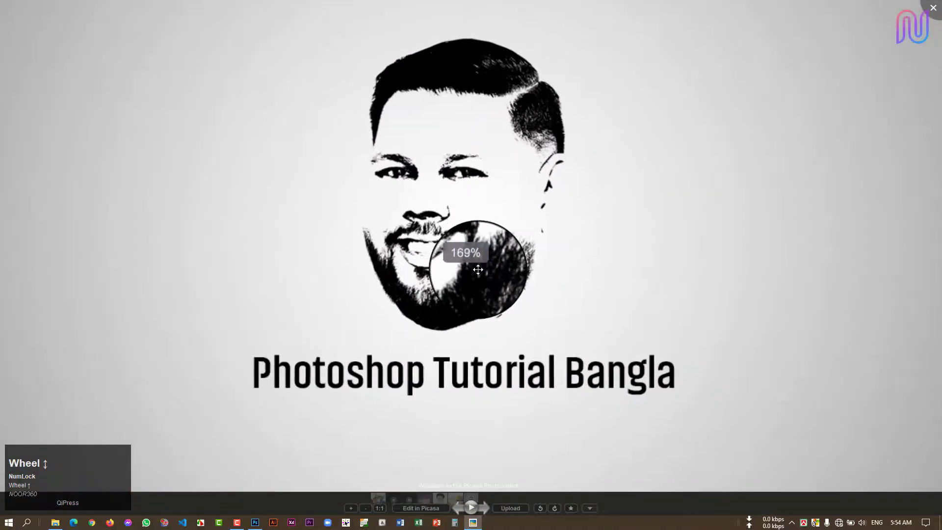
scroll(477, 269, "down", 3)
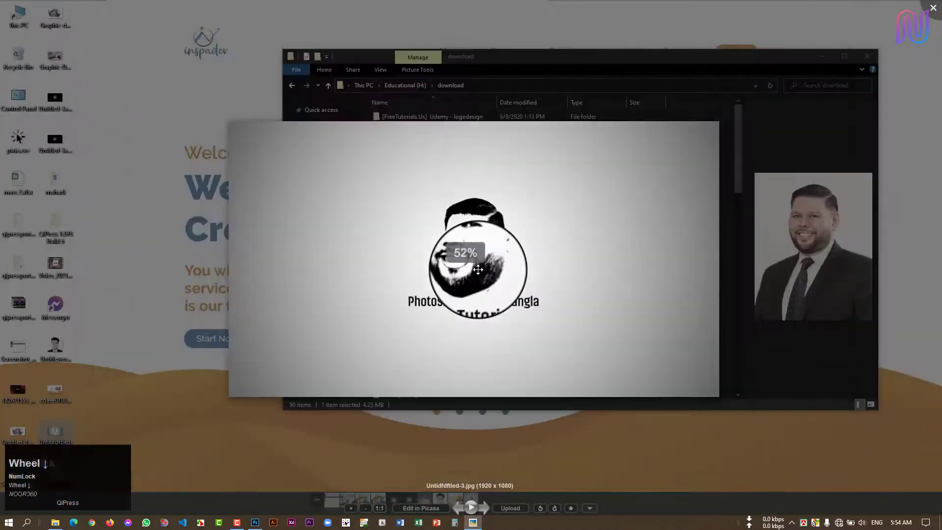